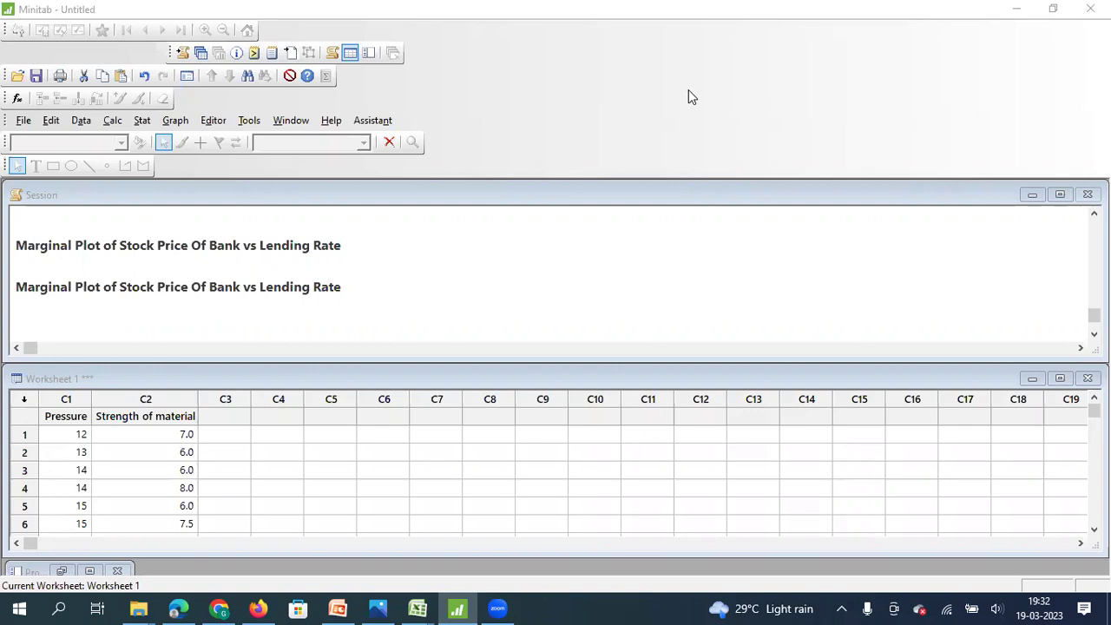
Step: Display the Graph menu's list of graph types, then dismiss it
click(176, 121)
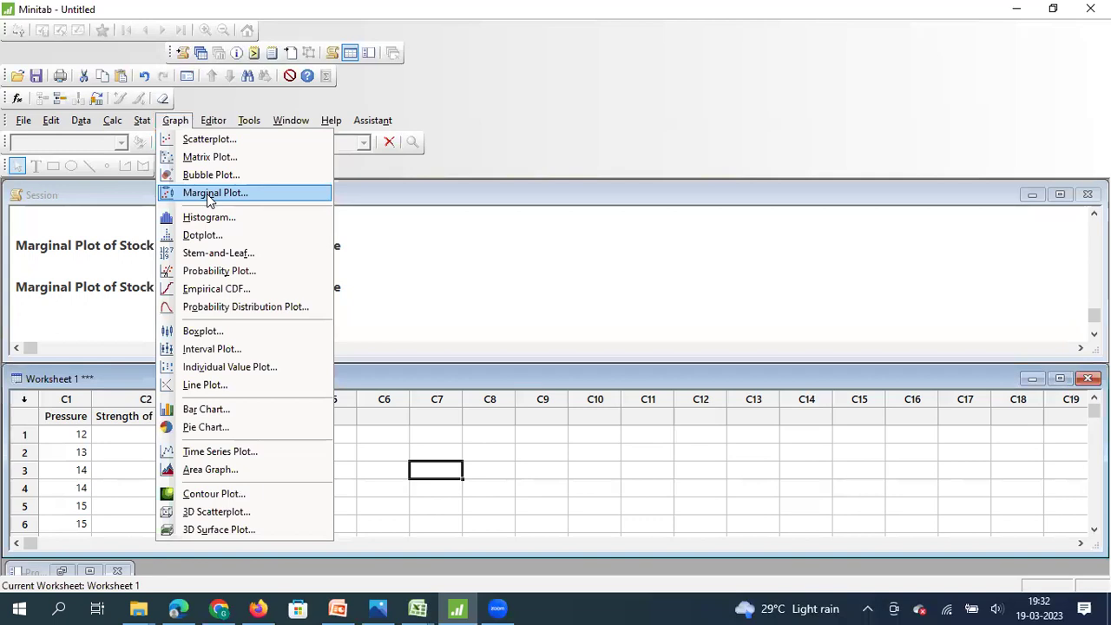
click(79, 327)
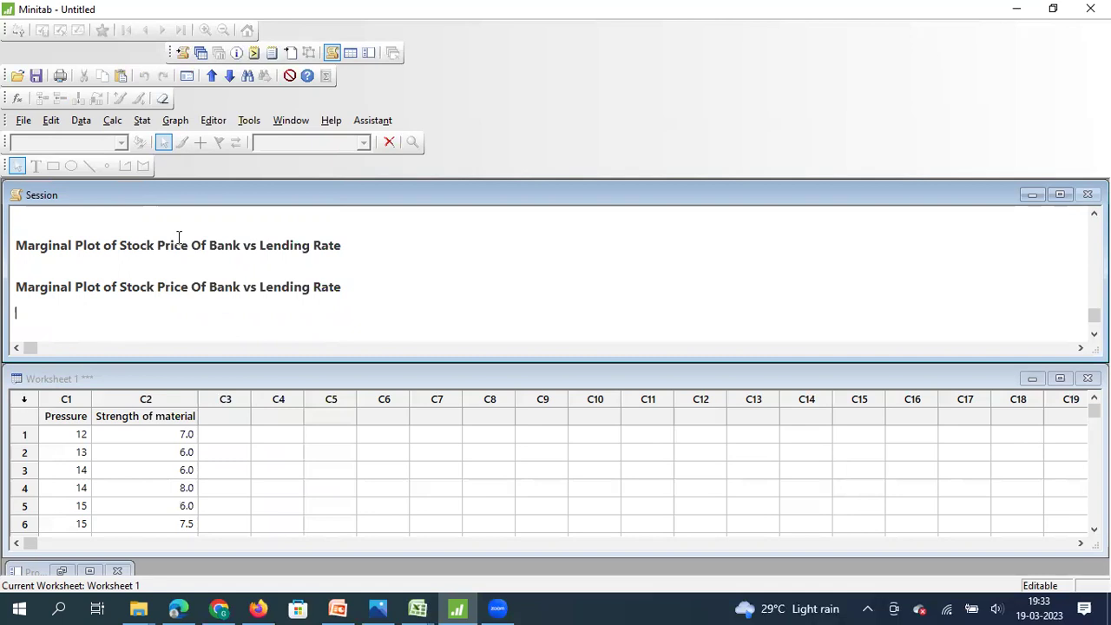
Step: Draw a With Histograms marginal plot using Strength of material as Y and Pressure as X
click(178, 121)
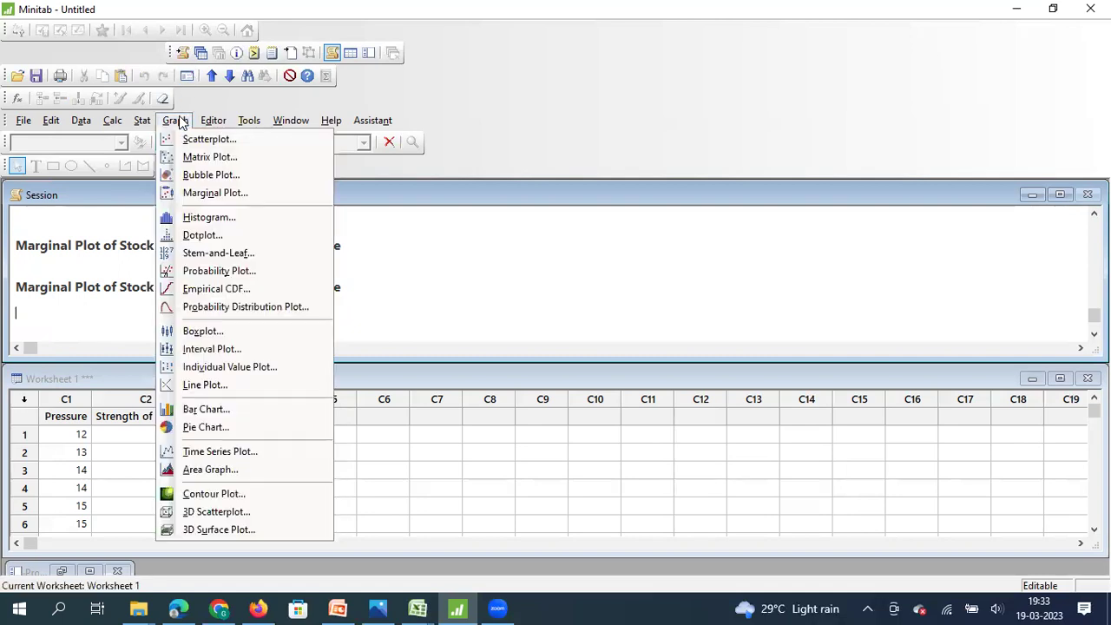
click(190, 198)
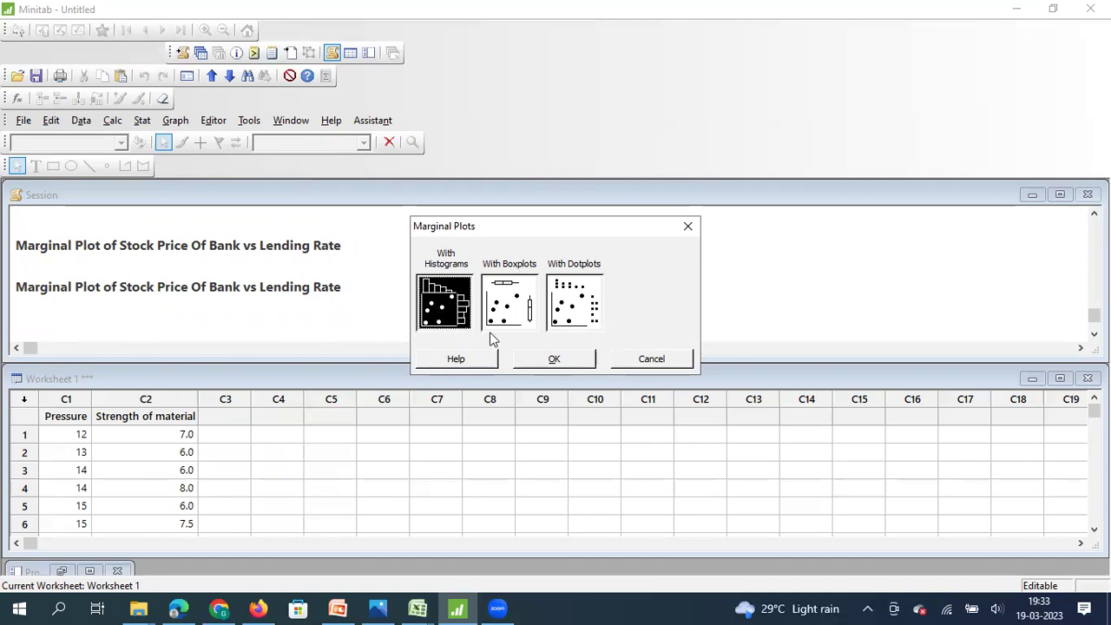
click(553, 358)
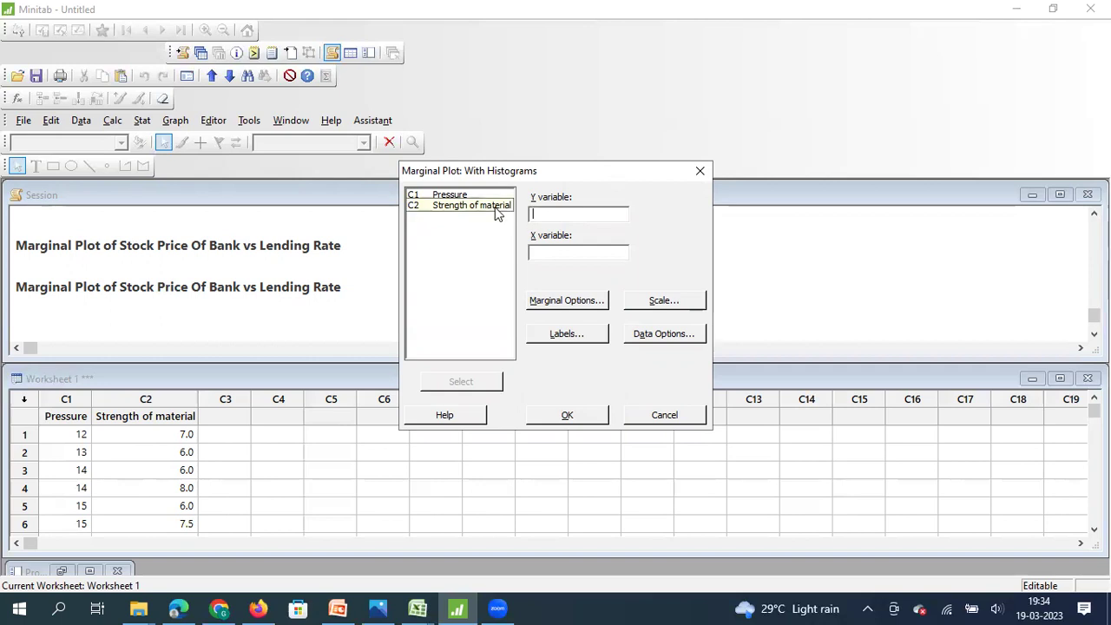
click(469, 206)
double_click(467, 207)
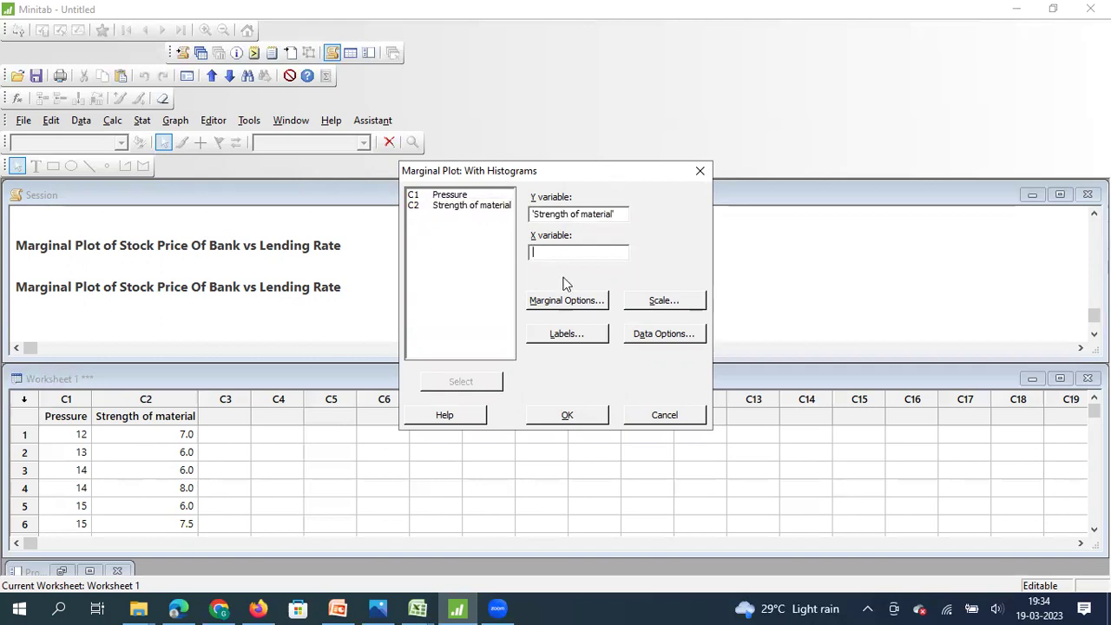
double_click(444, 196)
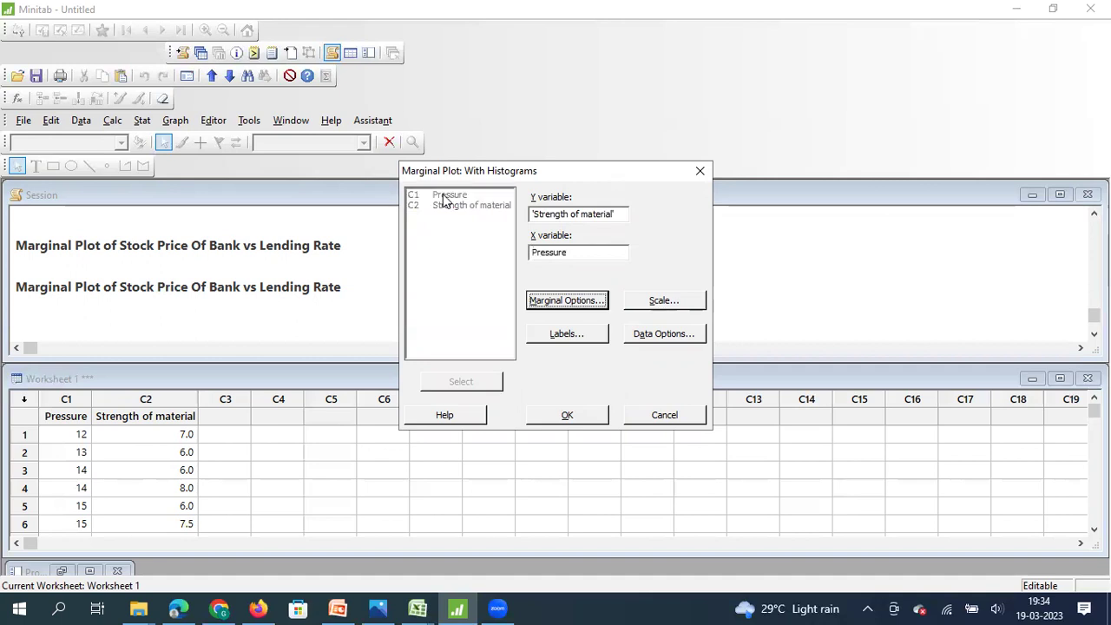
click(565, 415)
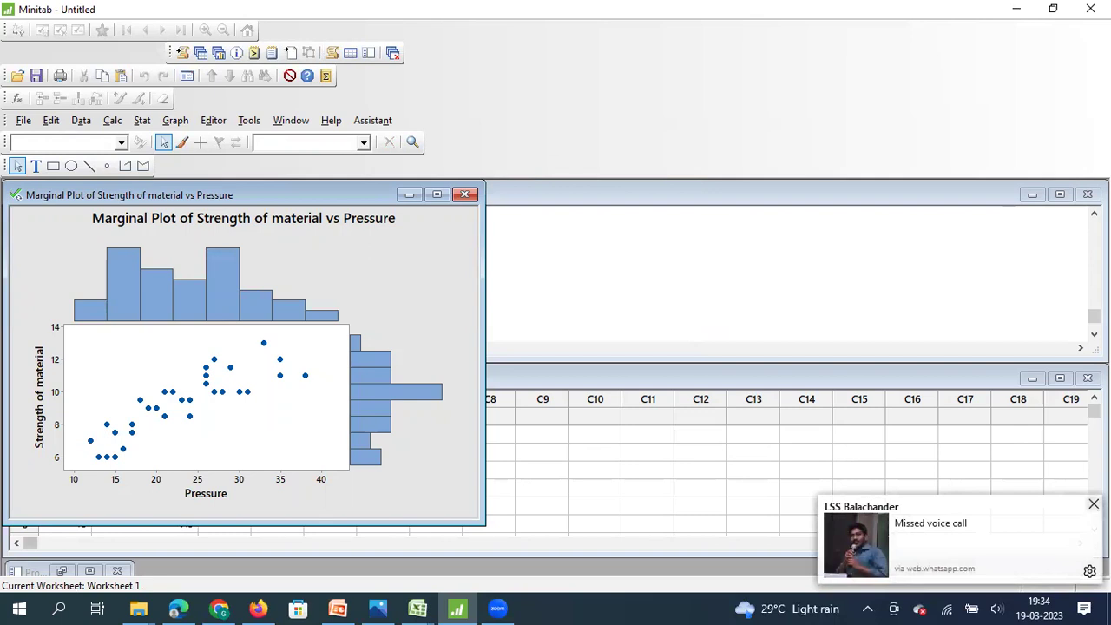
Step: Dismiss the call notification and reopen the last Marginal Plot dialog with Ctrl+E
click(1094, 504)
click(353, 422)
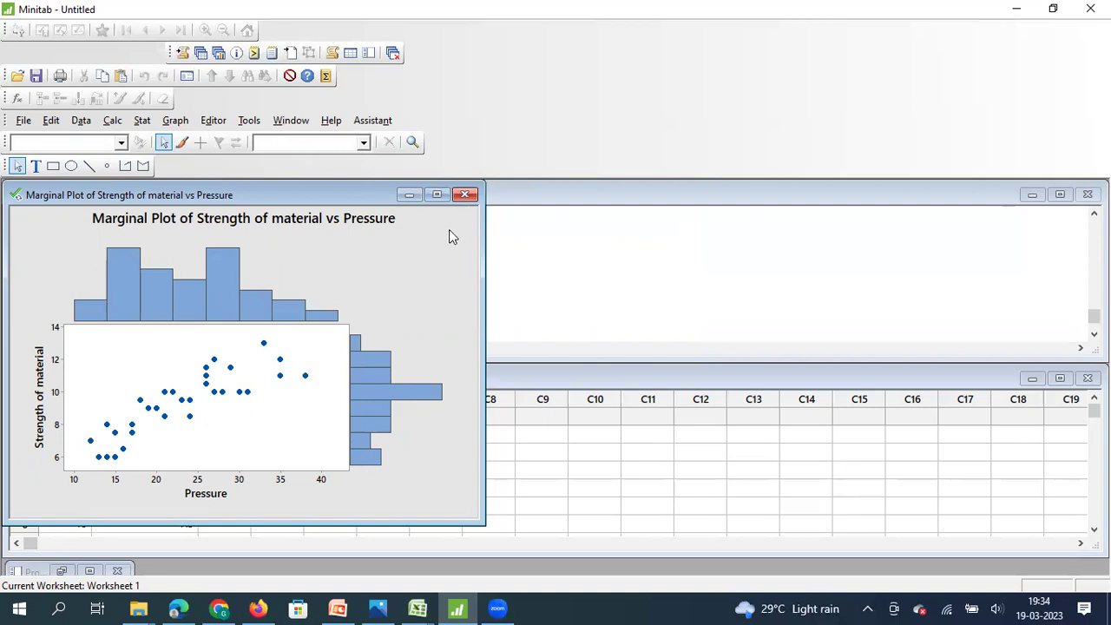
key(ctrl+e)
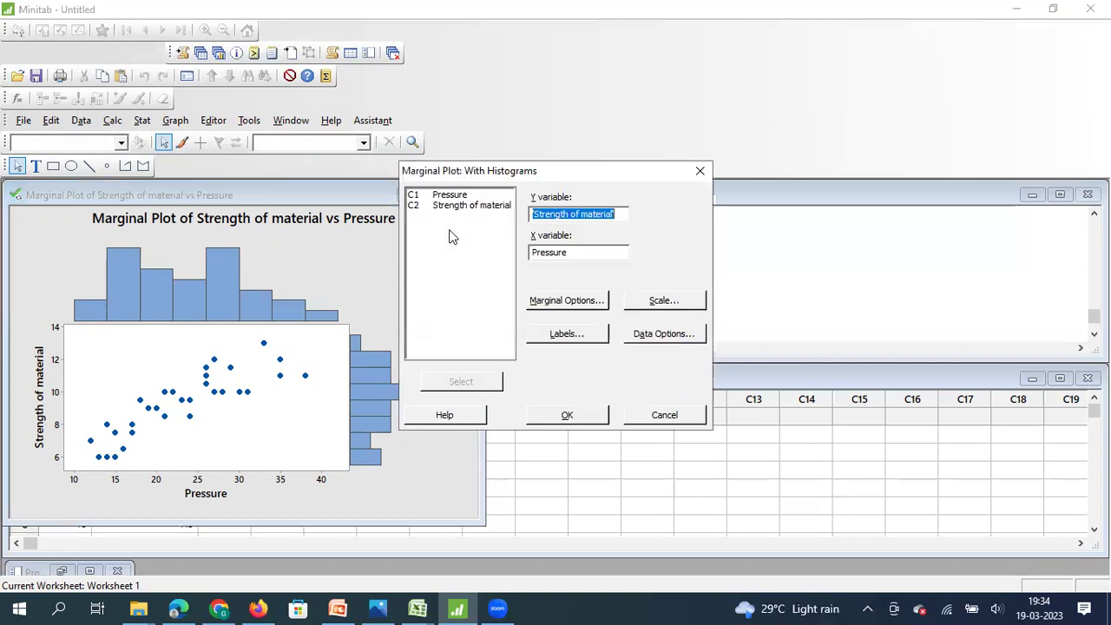
Step: Switch the margins to Boxplot, redraw the plot, and maximize the new graph window
click(569, 301)
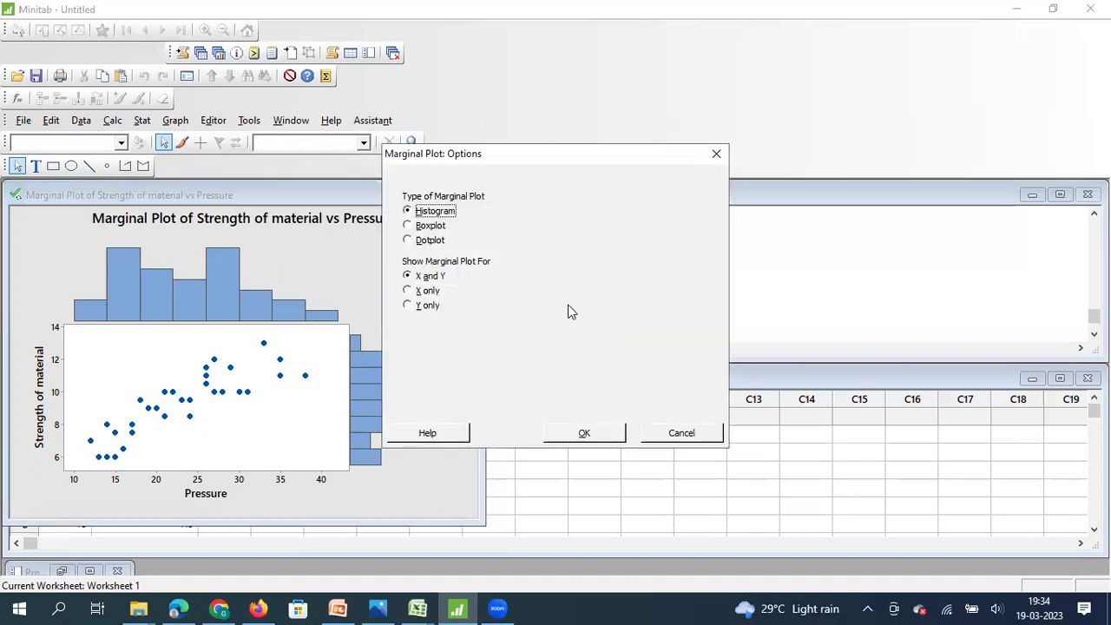
click(408, 226)
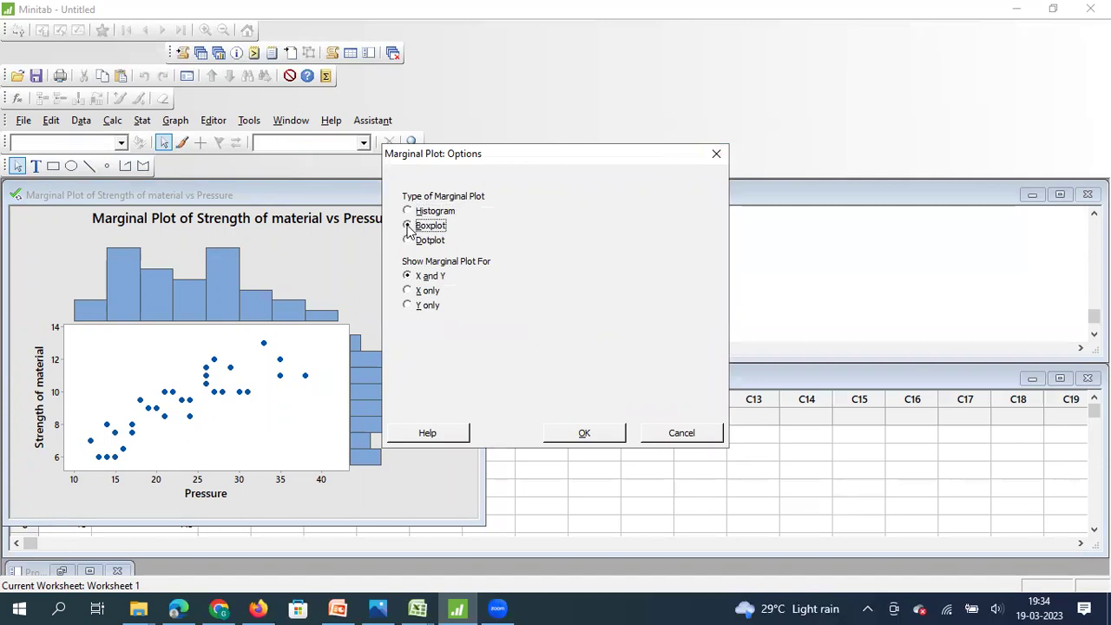
click(562, 440)
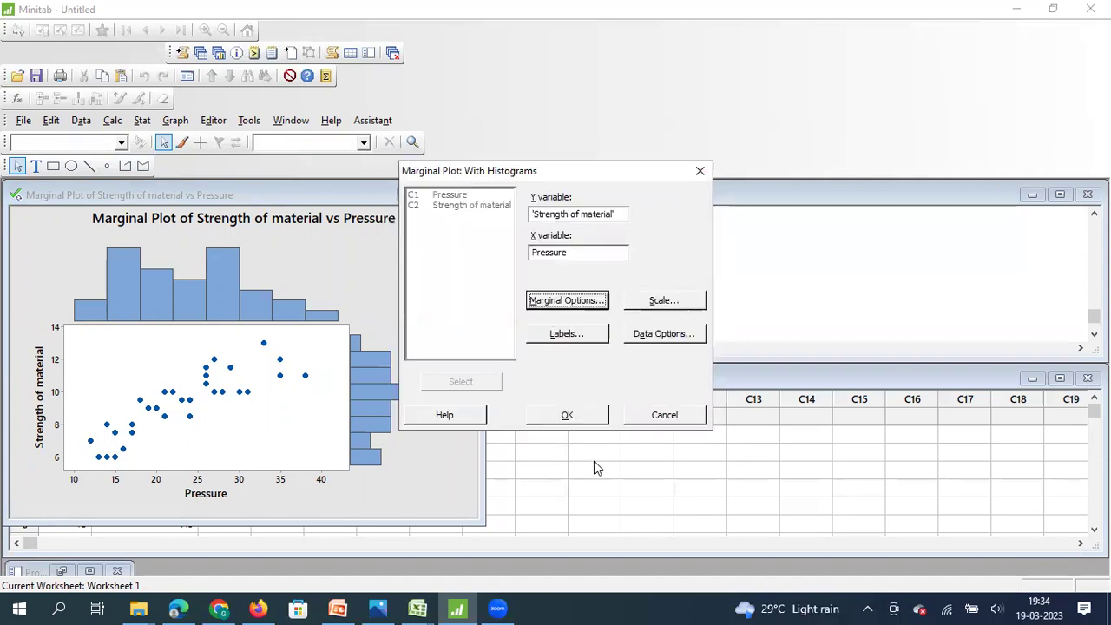
click(584, 420)
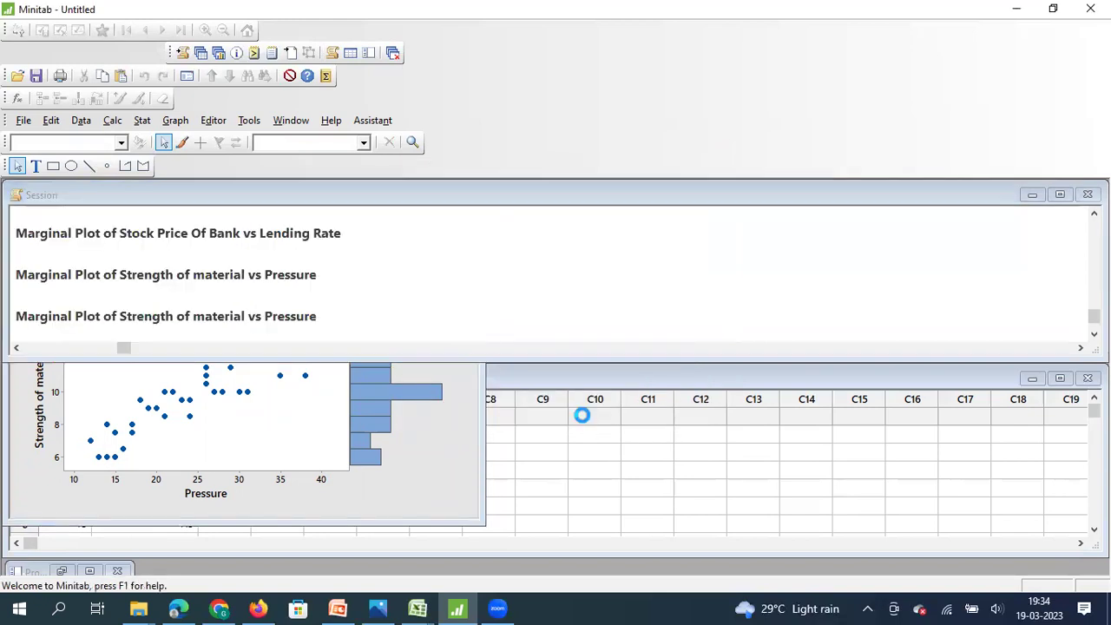
click(463, 221)
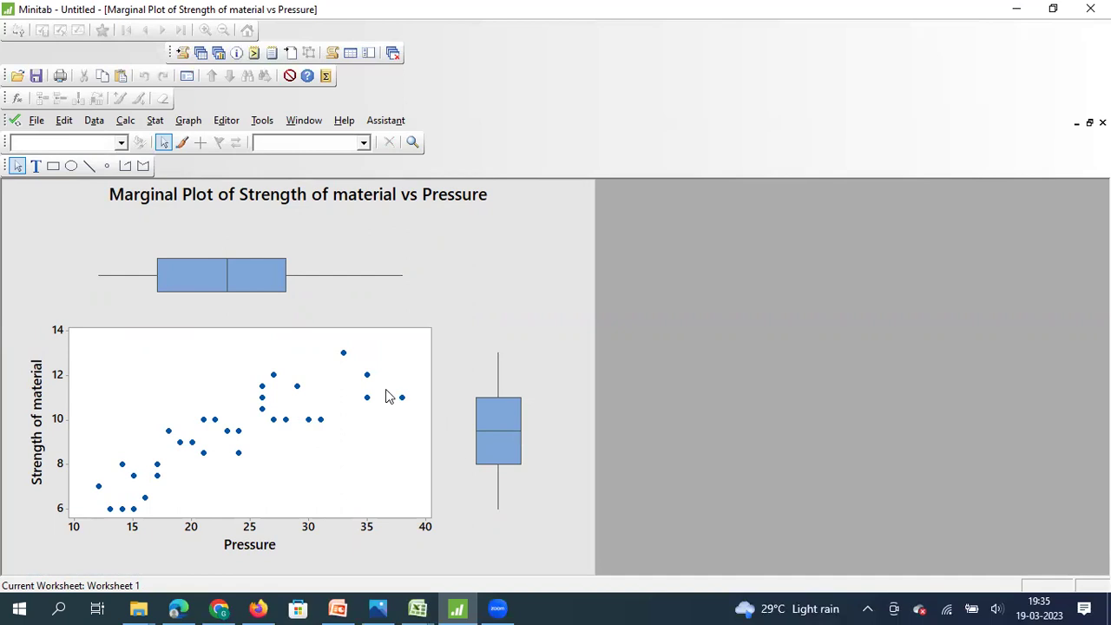
Step: Redraw the Strength of material vs Pressure plot with Dotplot margins, then reopen its dialog
key(ctrl+e)
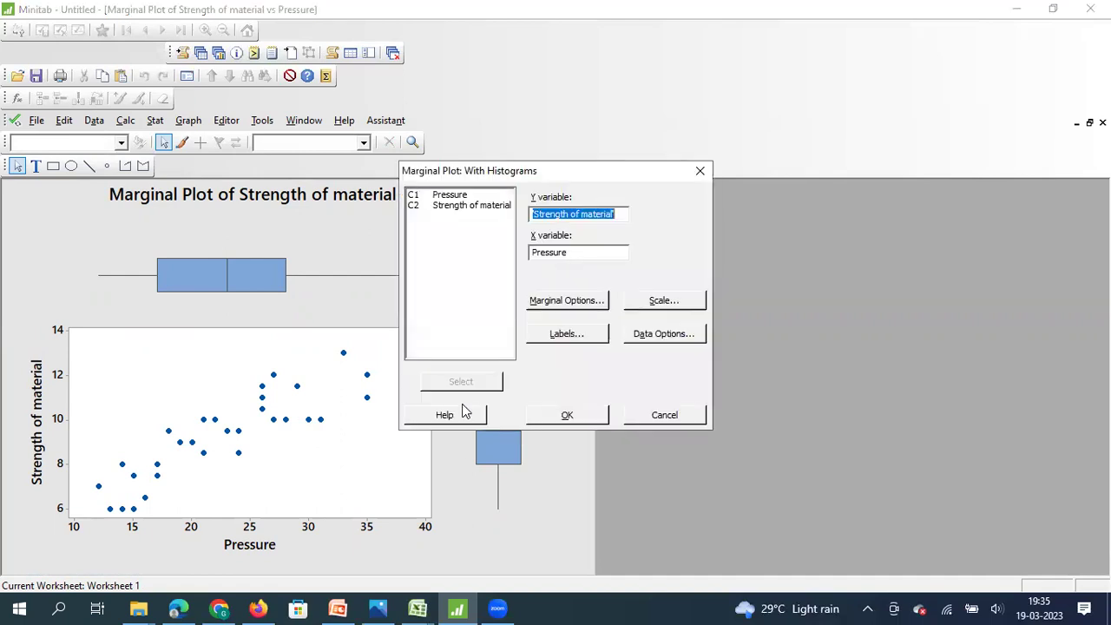
click(565, 301)
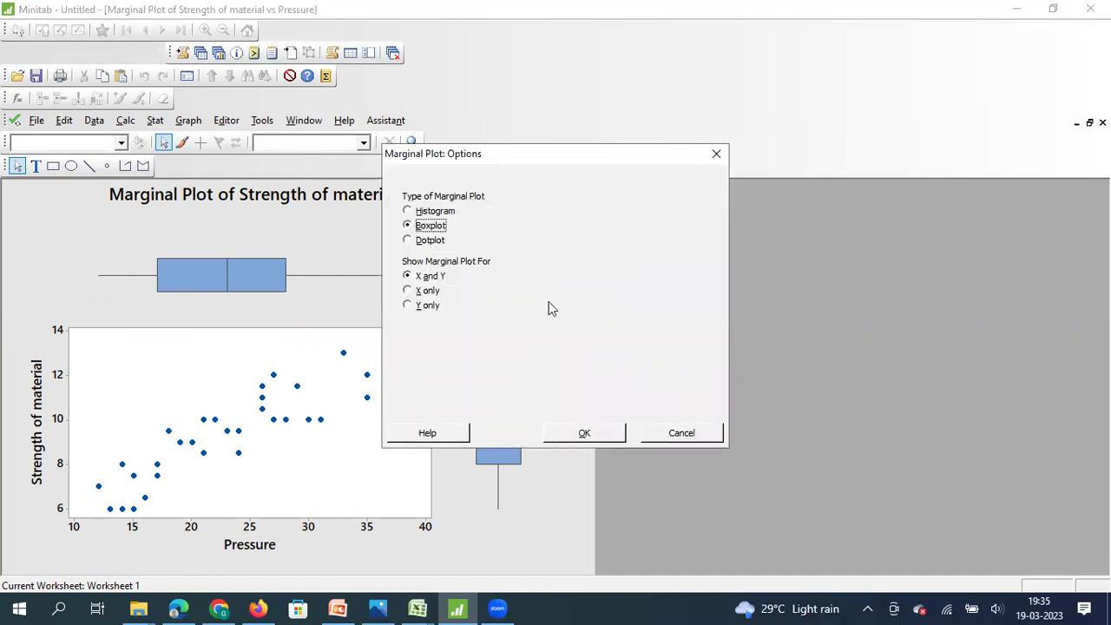
click(425, 244)
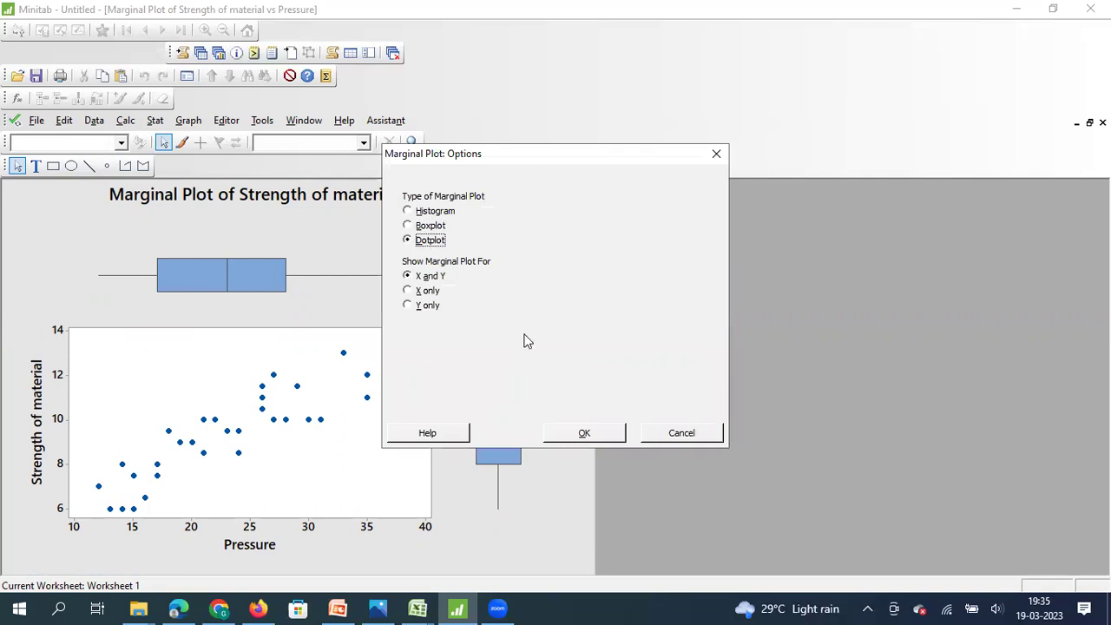
click(571, 433)
click(567, 414)
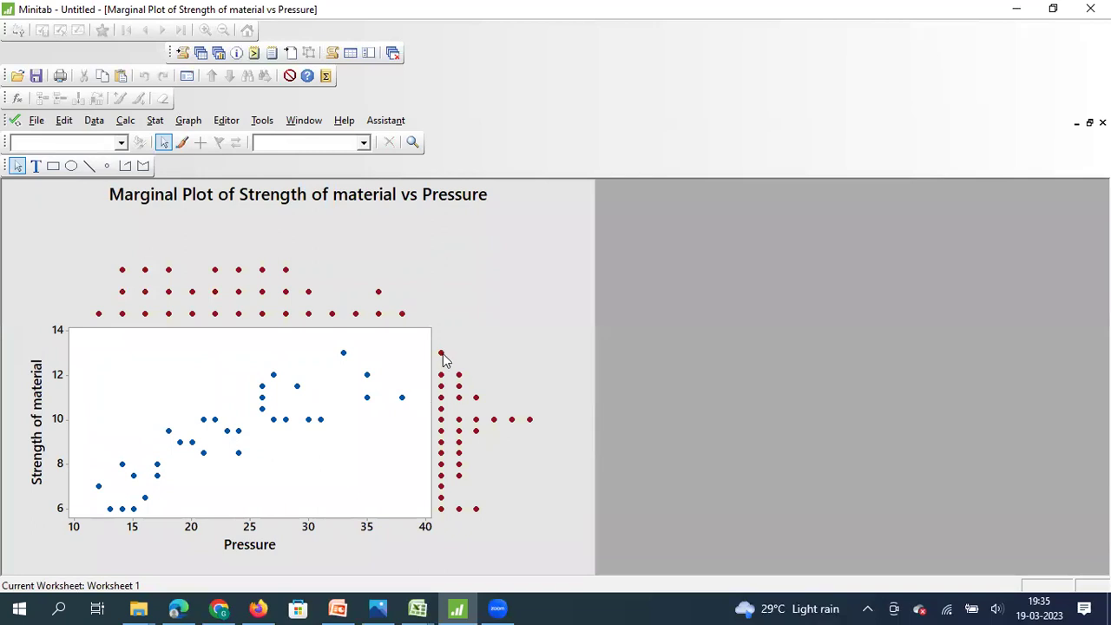
mouse_move(442, 354)
key(ctrl+e)
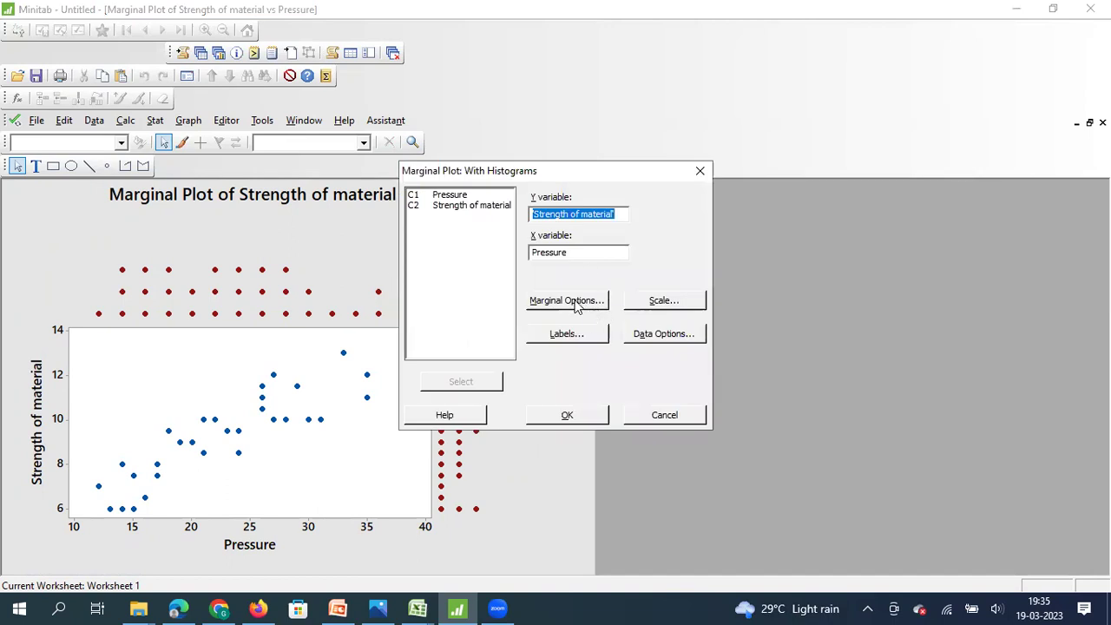
Step: Change the margins back to Boxplot and redraw the marginal plot
click(575, 301)
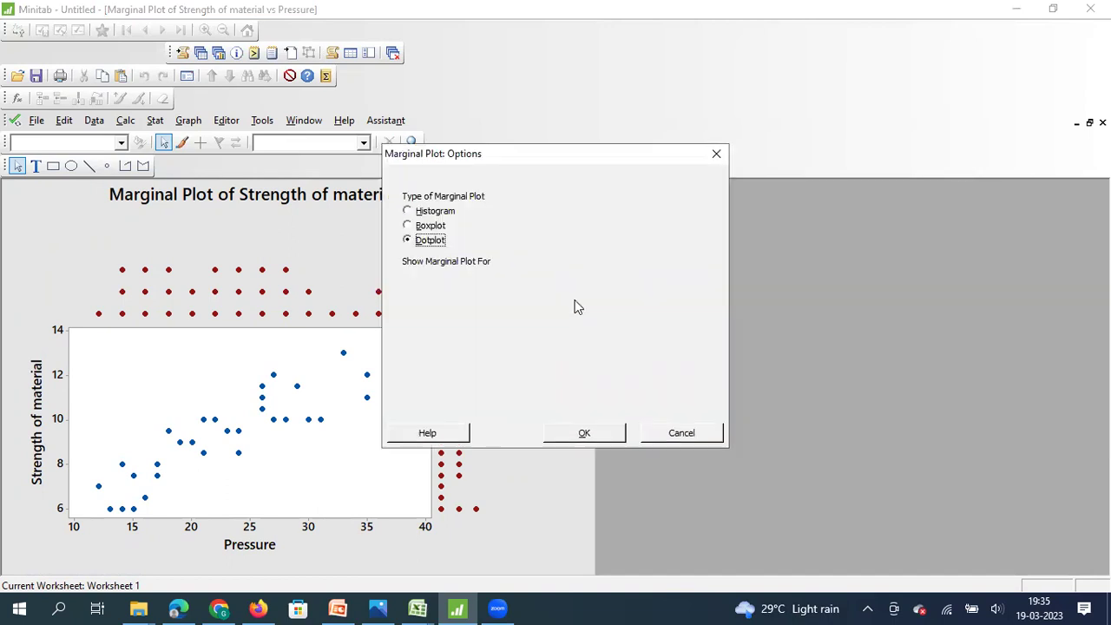
click(435, 226)
click(586, 439)
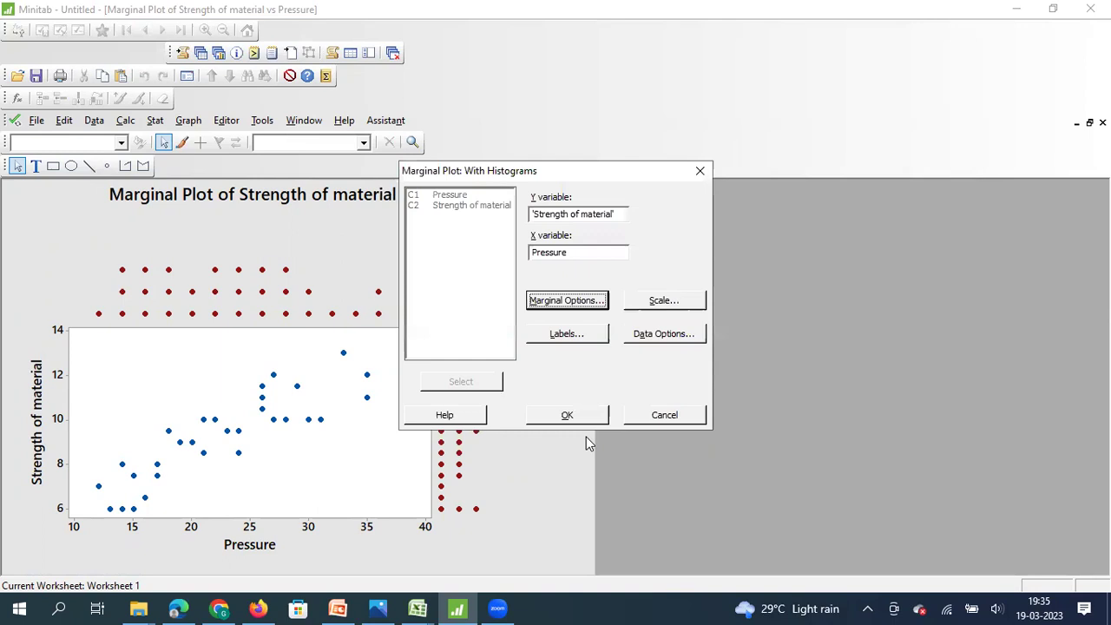
click(582, 420)
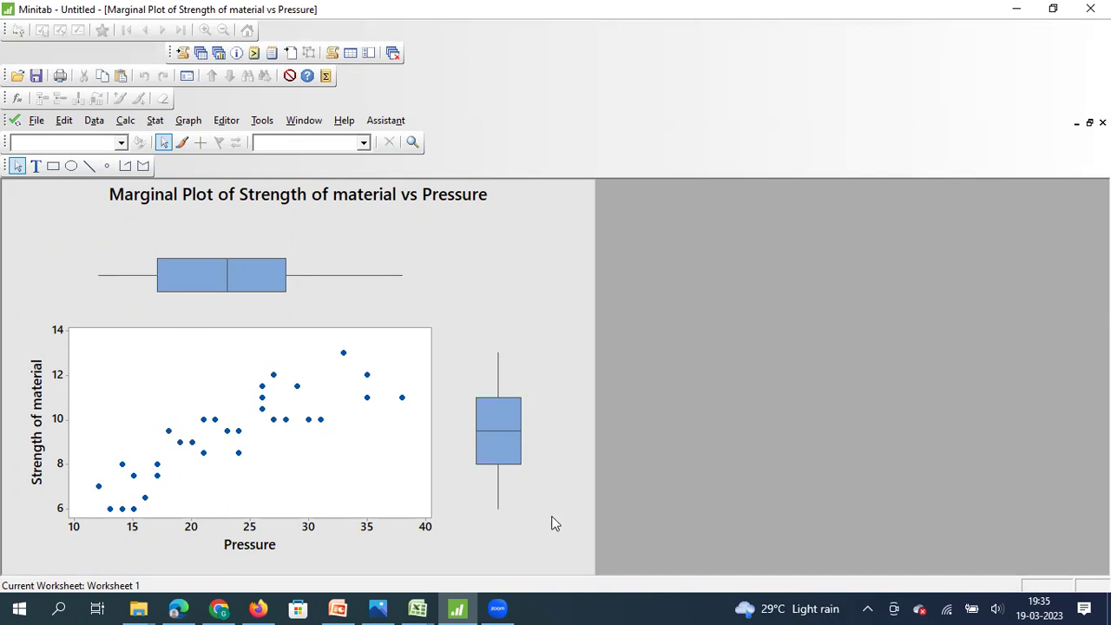
Step: Check the Pressure and Strength boxplot quartiles, then reopen the plot settings
click(247, 283)
click(369, 329)
mouse_move(258, 285)
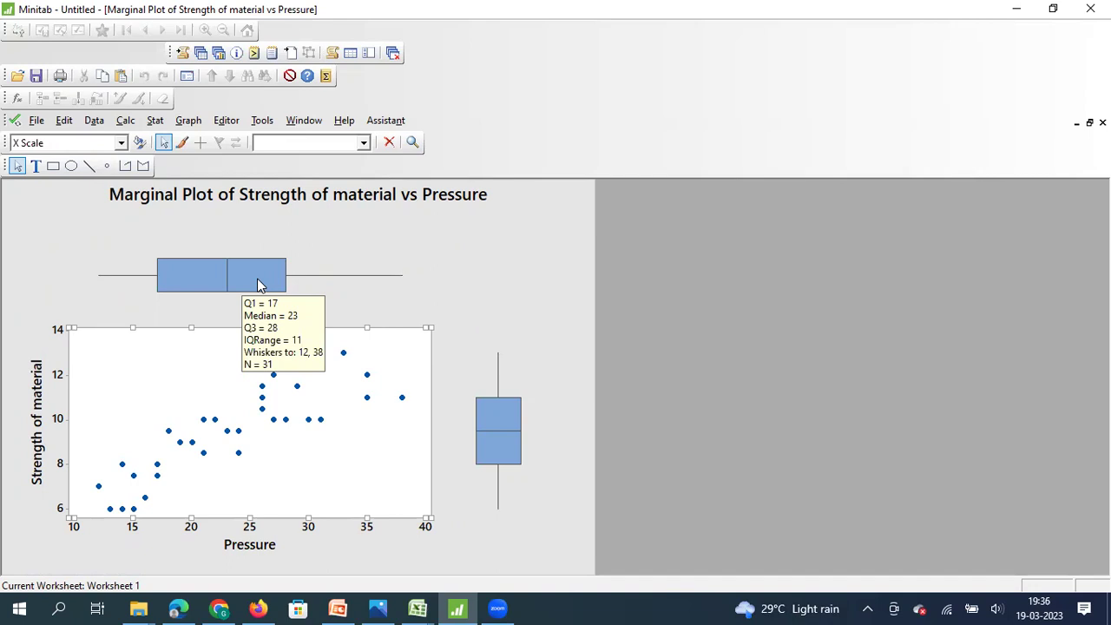
mouse_move(494, 401)
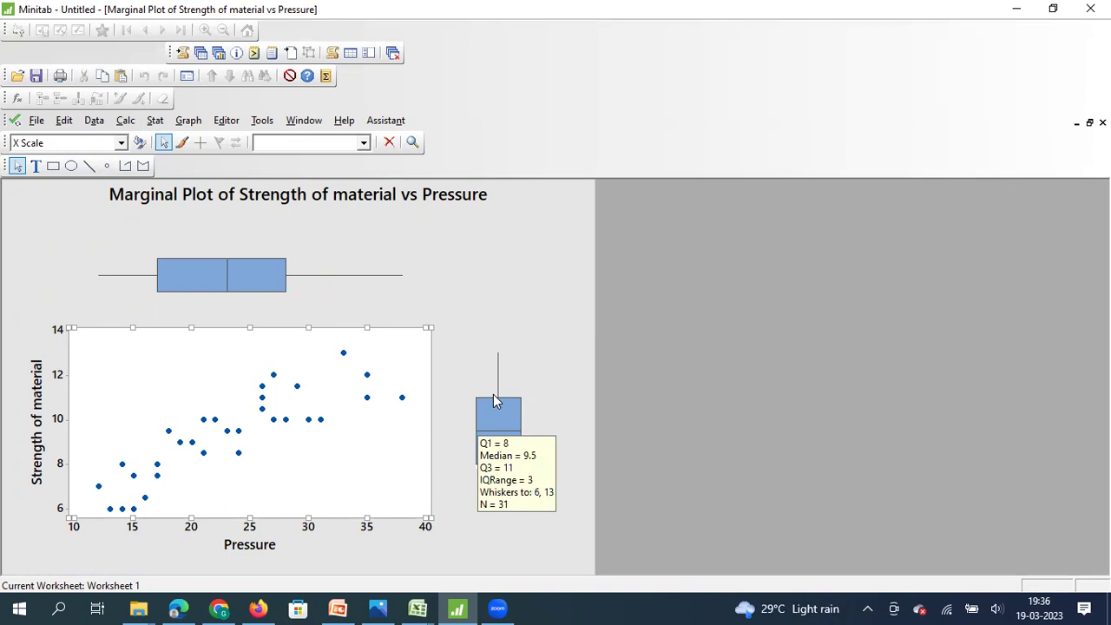
key(ctrl+e)
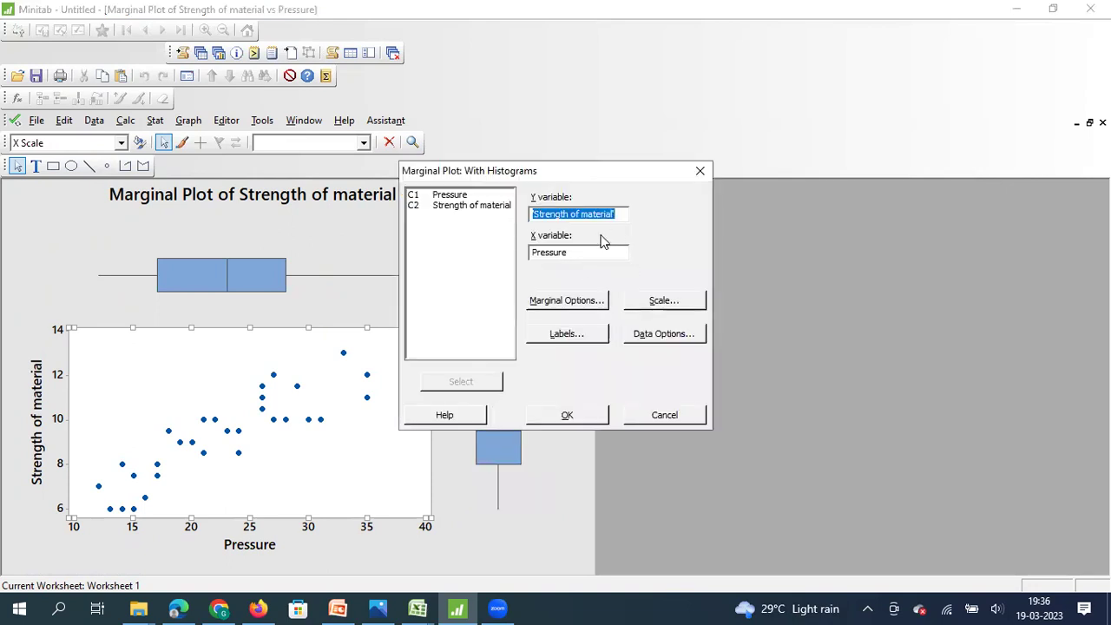
Step: Add reference lines at Strength of material 8 and 11 and Pressure 17 and 18
click(653, 302)
click(516, 179)
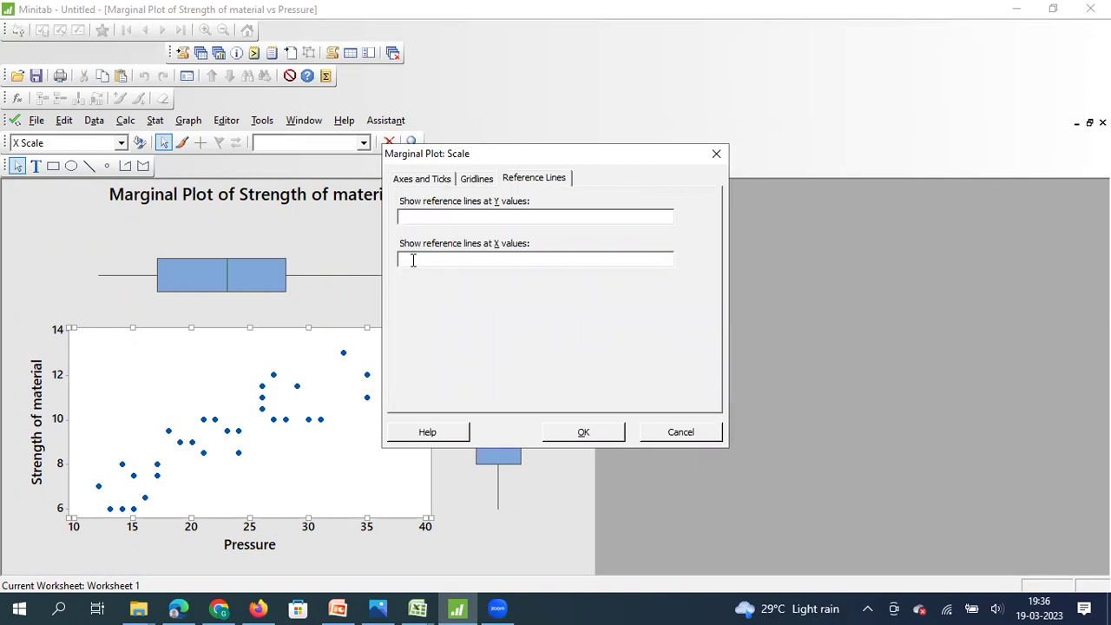
text(17 18)
click(459, 216)
text(8 11)
click(595, 434)
click(579, 417)
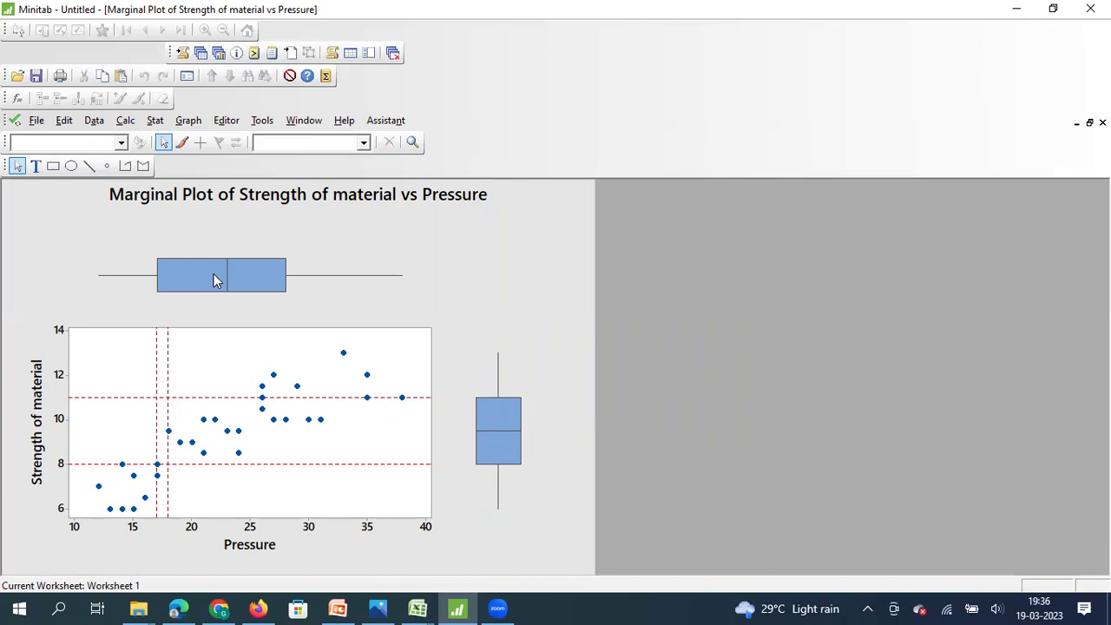
mouse_move(213, 275)
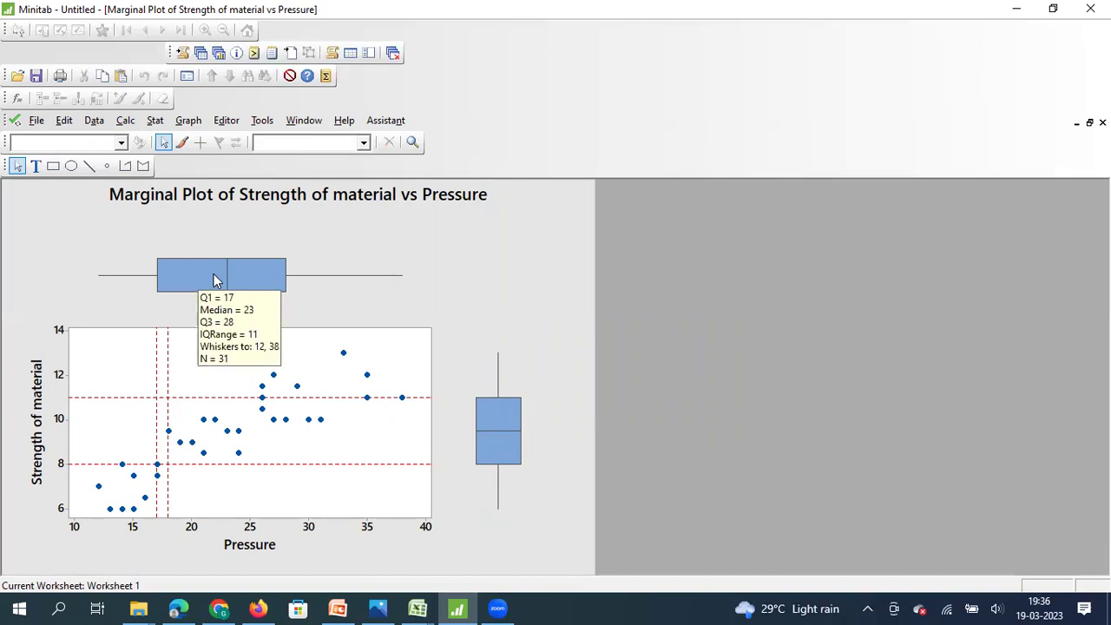
Step: Correct the Pressure reference lines to 17 and 28 and redraw the plot
key(ctrl+e)
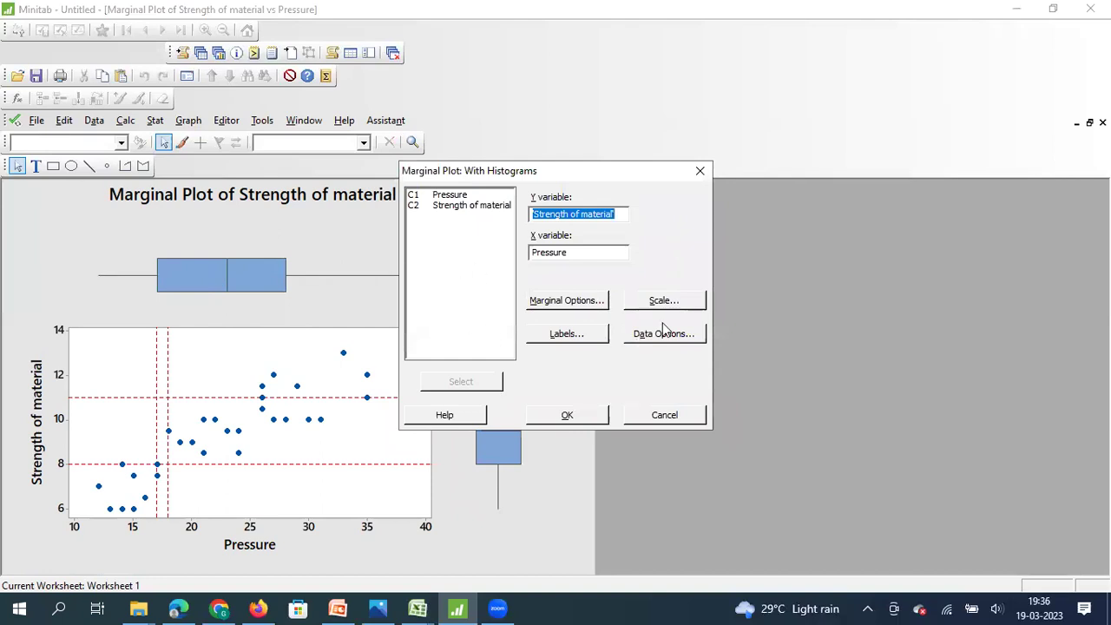
click(662, 301)
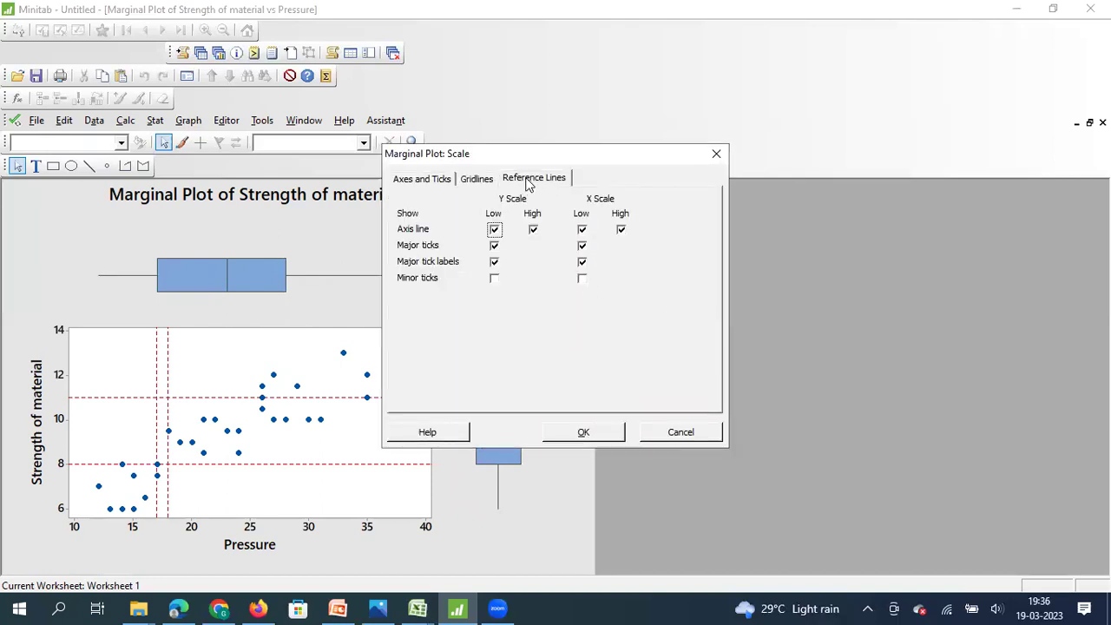
click(528, 179)
click(417, 257)
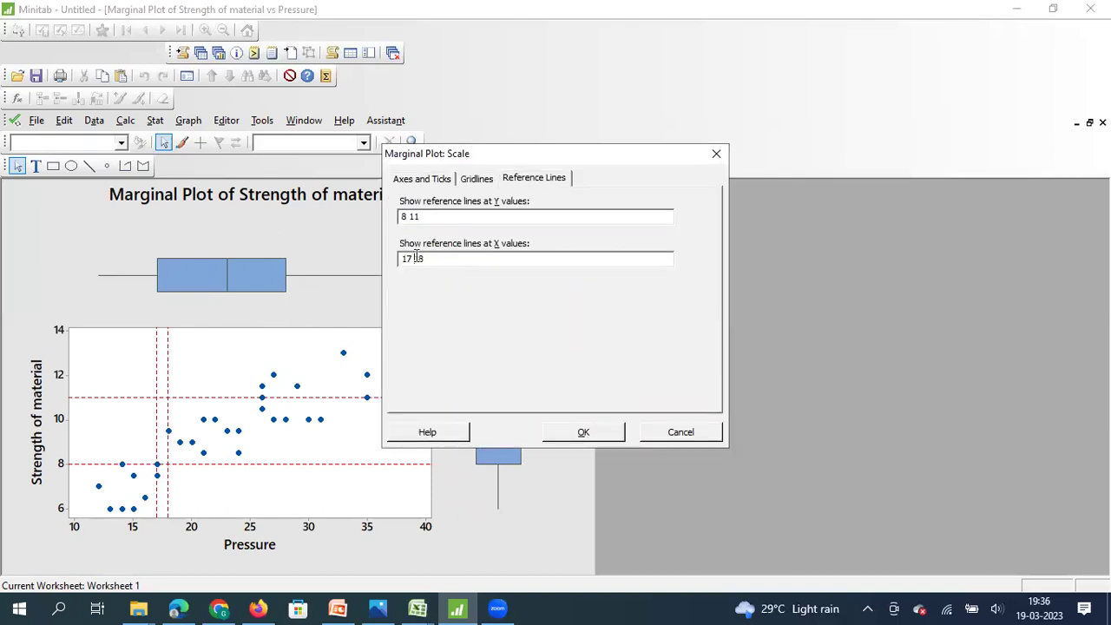
key(BackSpace)
text(2)
click(595, 433)
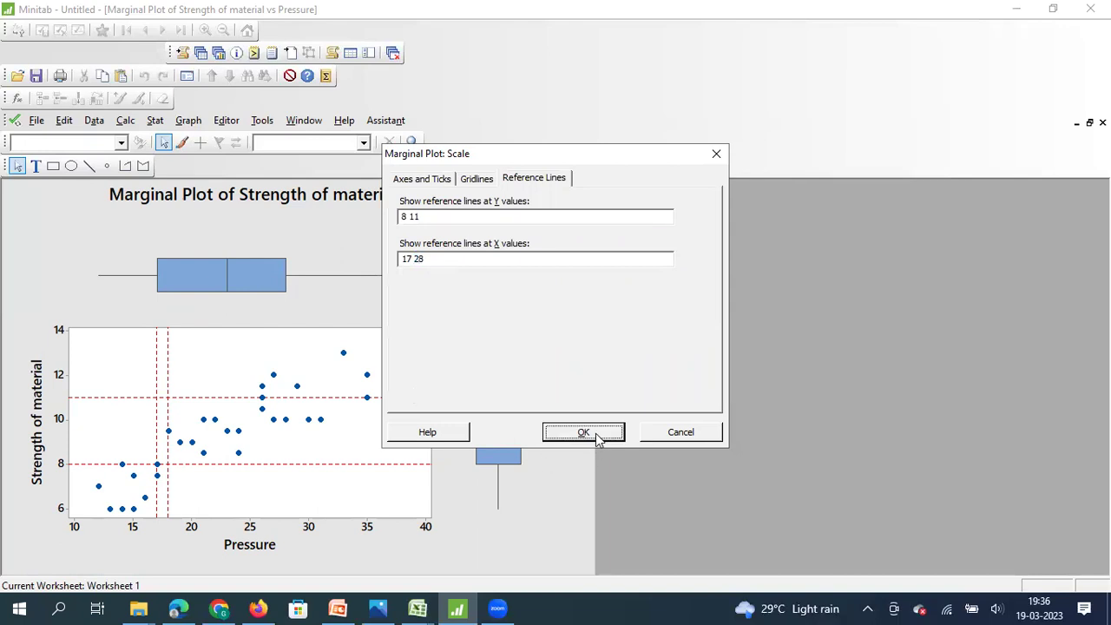
click(592, 416)
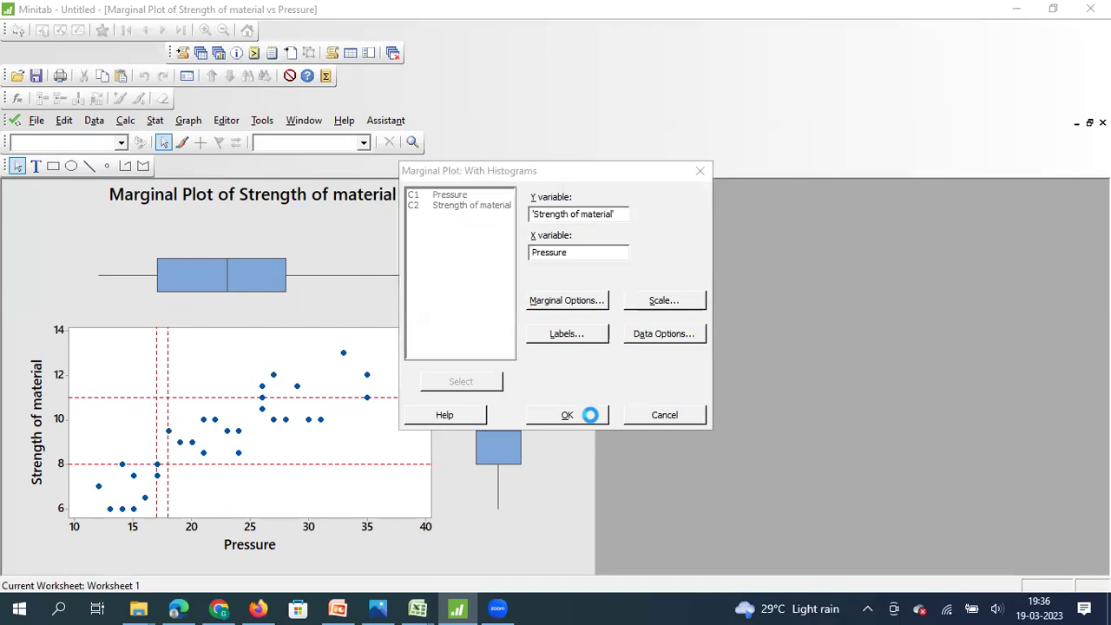